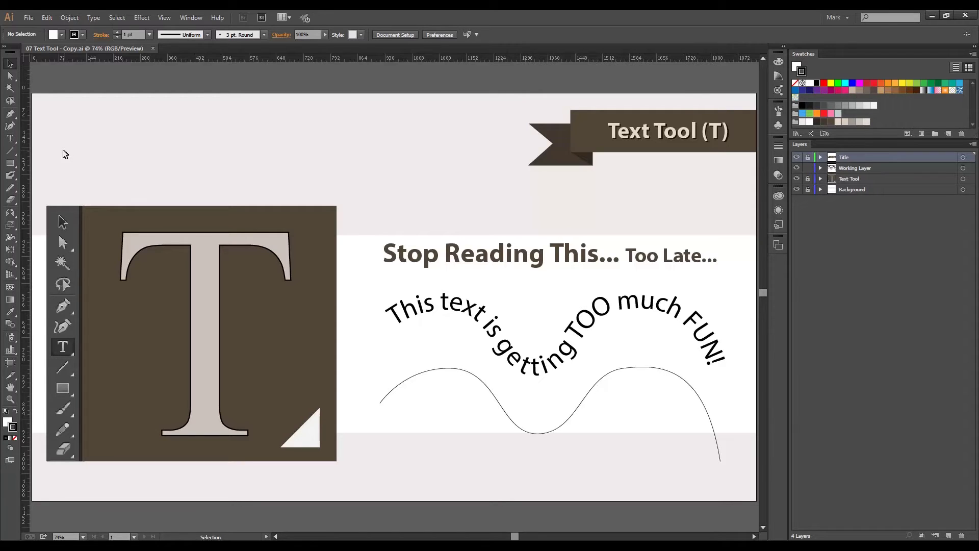
# Step: Activate the Type tool on the Working Layer with a 48 pt font size and centred paragraph alignment
pyautogui.click(10, 140)
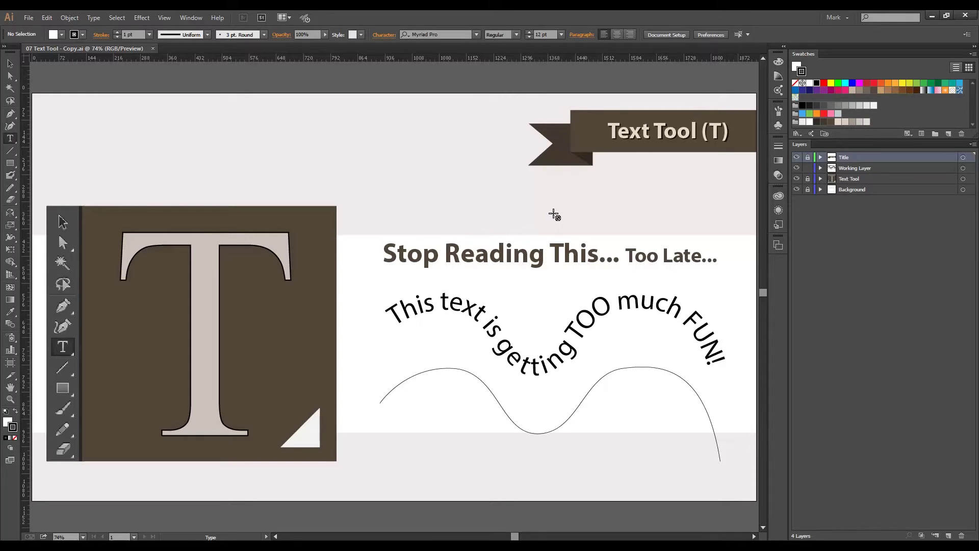
pyautogui.click(838, 169)
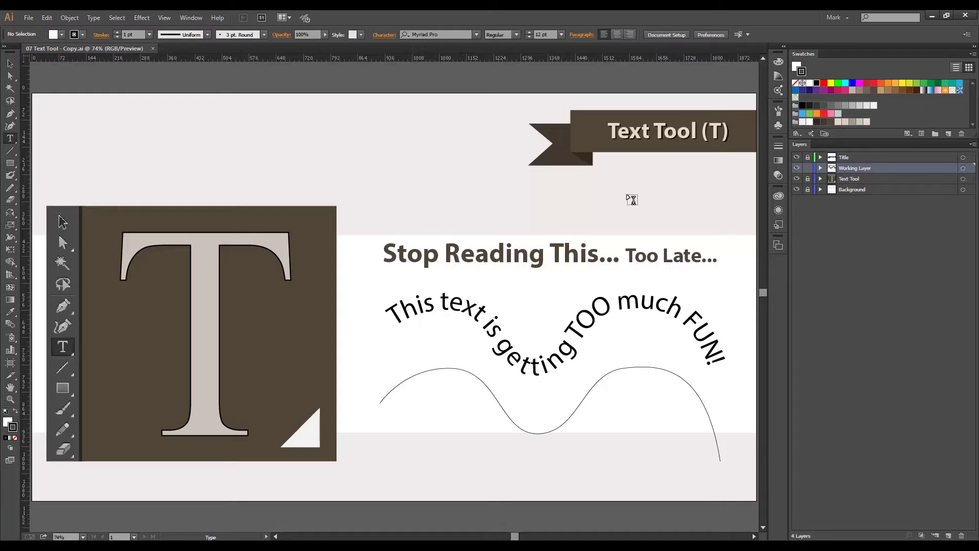
pyautogui.press('v')
pyautogui.click(561, 35)
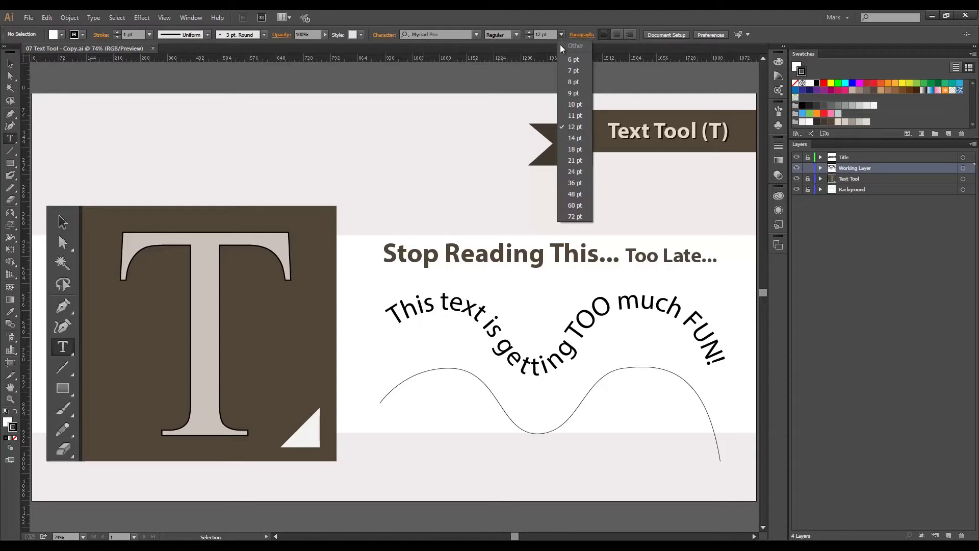
pyautogui.click(576, 193)
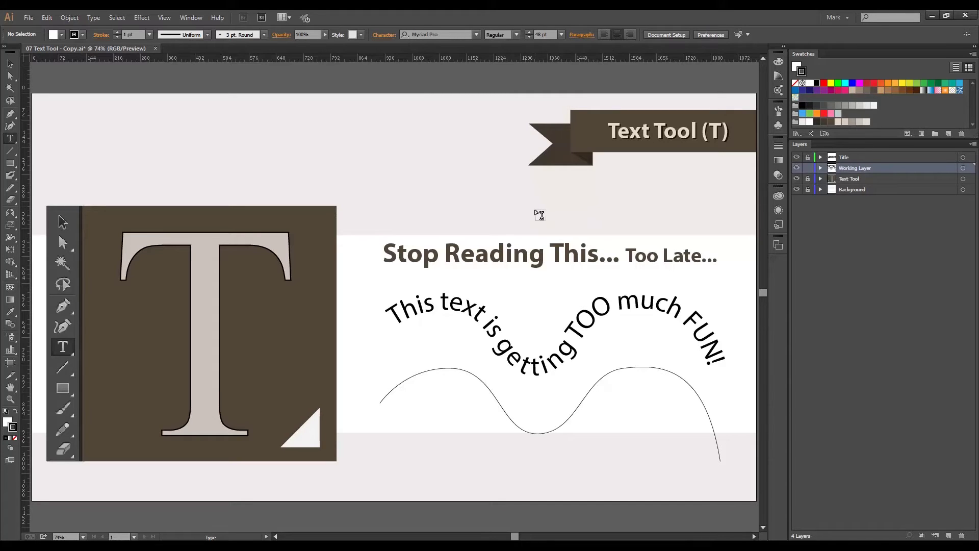
# Step: Add the text line "LOOK AT ME! I'M A F******* TEXT" above the "Stop Reading This..." heading and deselect it
pyautogui.click(540, 215)
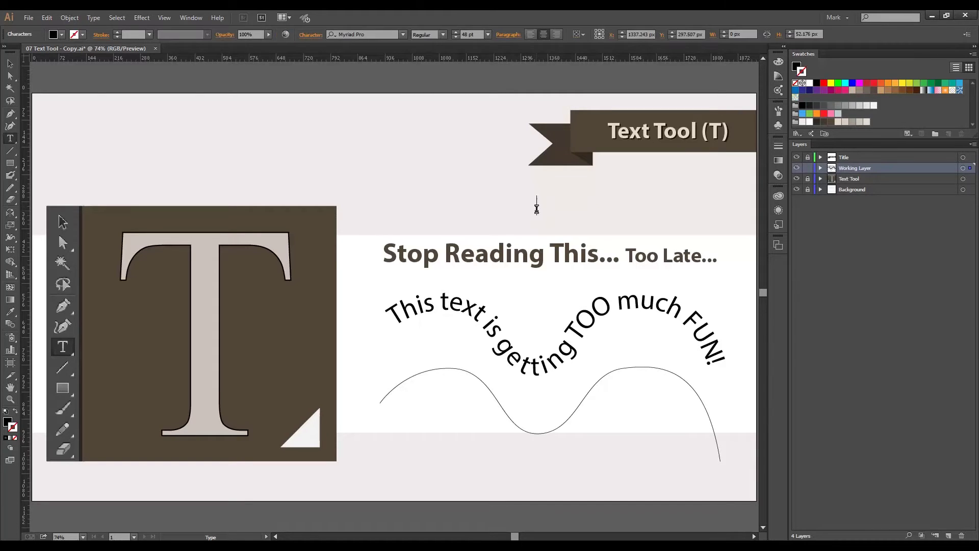
pyautogui.write('LOOK AT ME!')
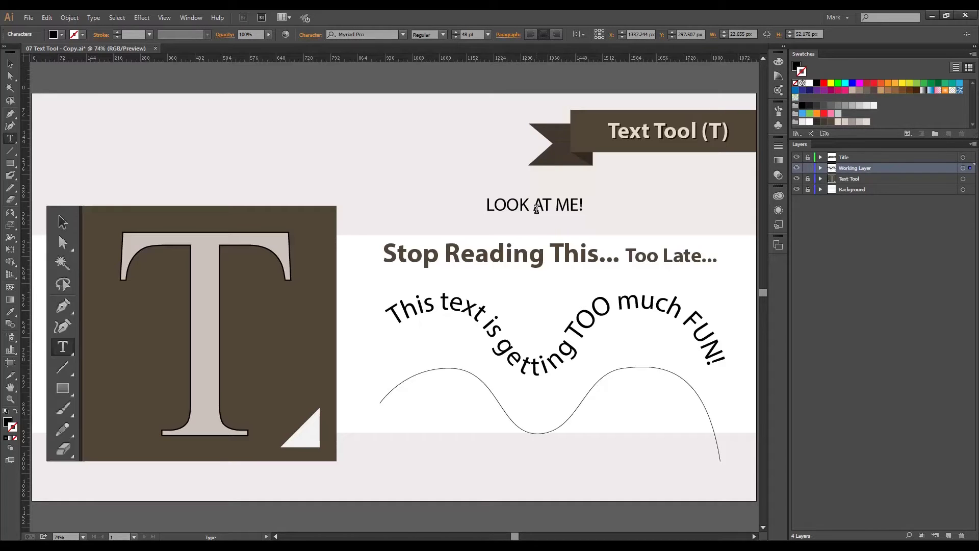
pyautogui.write(" I'M A F******* TEXT")
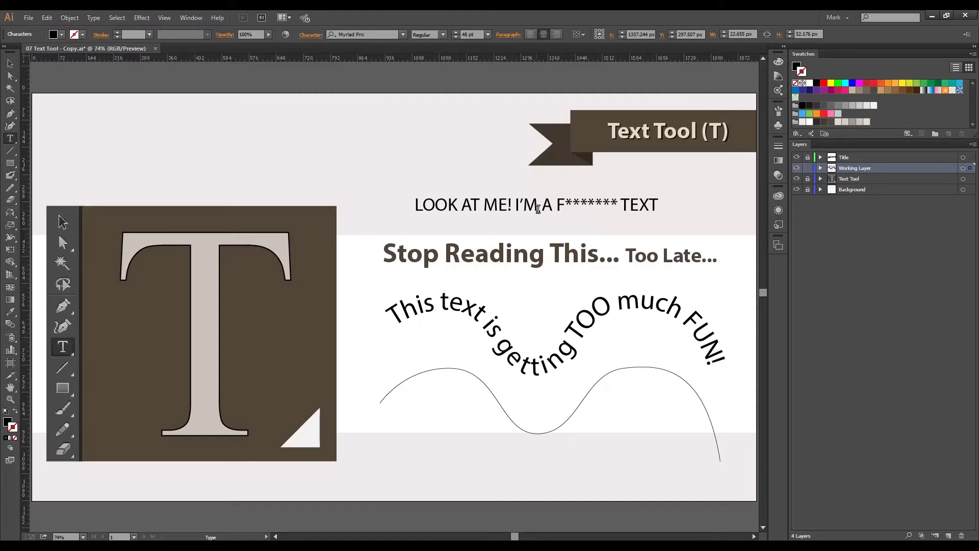
pyautogui.press('Escape')
pyautogui.keyDown('ctrl'); pyautogui.click(599, 235); pyautogui.keyUp('ctrl')
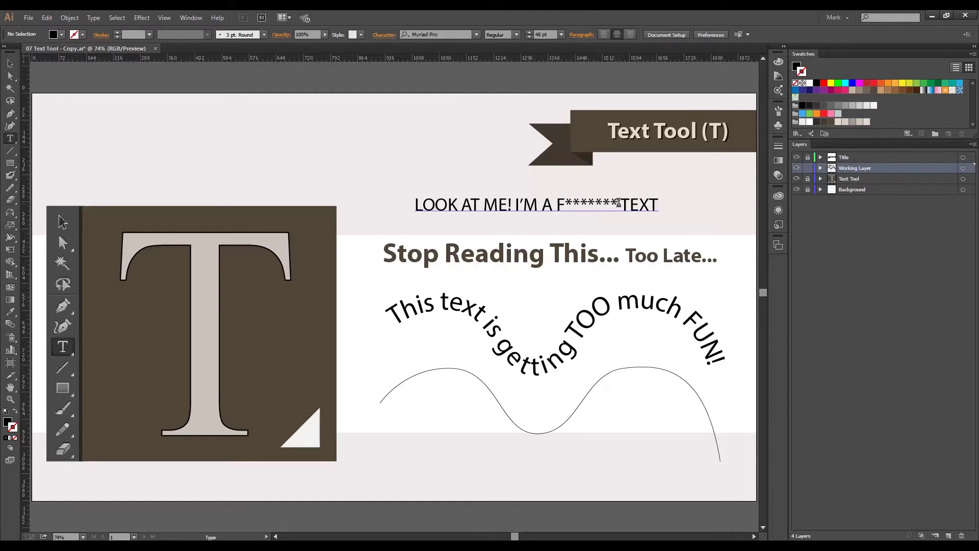
# Step: Replace the asterisks in the new text line with "ANTASTIC" so it reads "LOOK AT ME! I'M A FANTASTIC TEXT"
pyautogui.moveTo(616, 203); pyautogui.dragTo(566, 202)
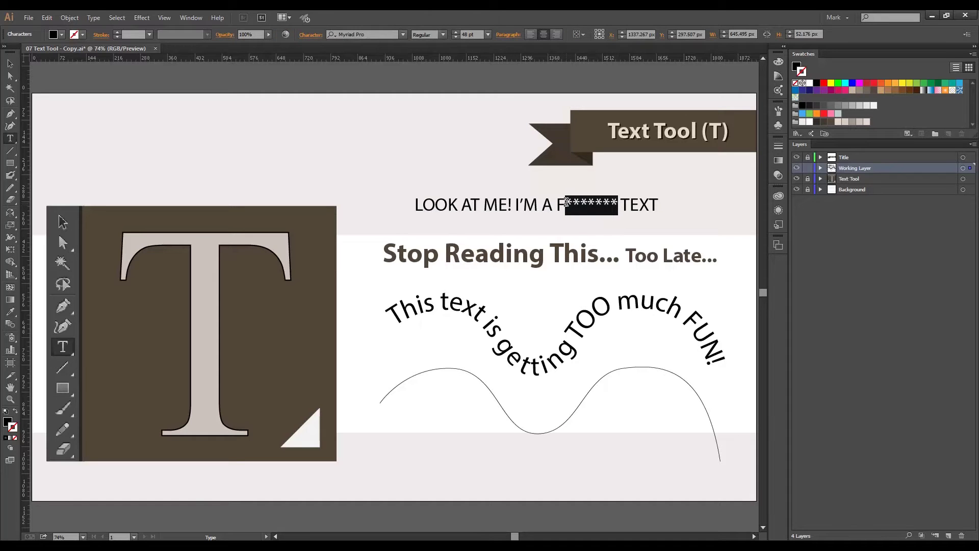
pyautogui.write('ANTASTIC')
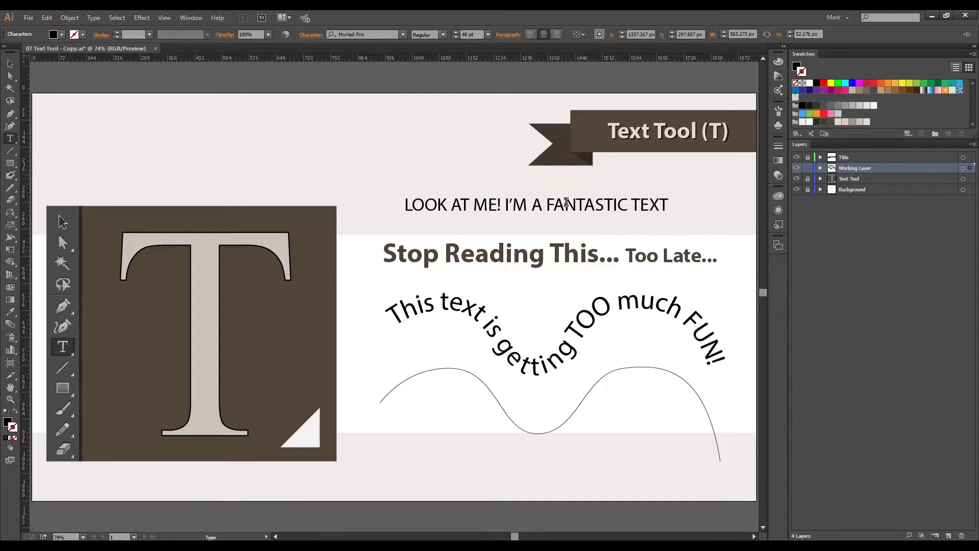
pyautogui.keyDown('ctrl'); pyautogui.click(566, 202); pyautogui.keyUp('ctrl')
pyautogui.keyDown('ctrl'); pyautogui.click(606, 237); pyautogui.keyUp('ctrl')
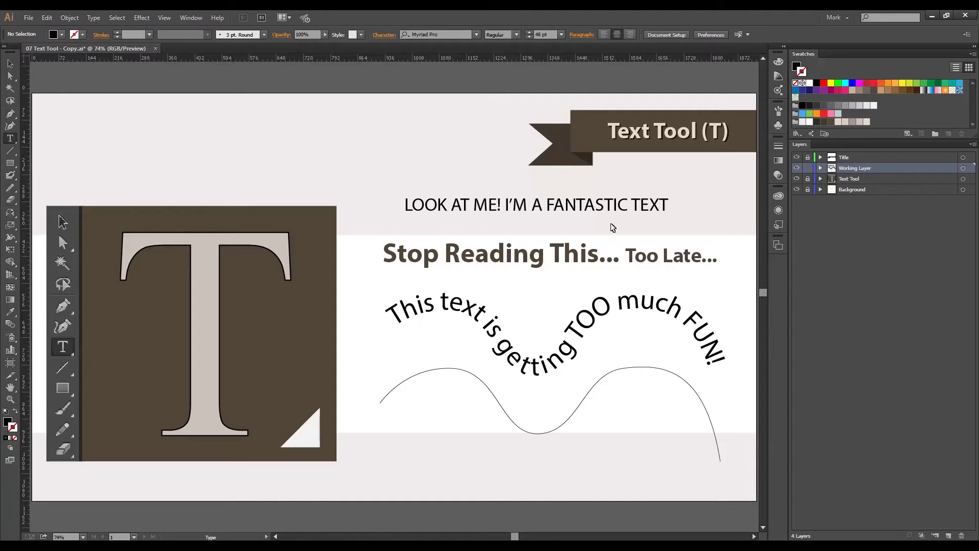
# Step: Select the "Stop Reading This... Too Late..." text and change its fill to white
pyautogui.press('v')
pyautogui.click(572, 256)
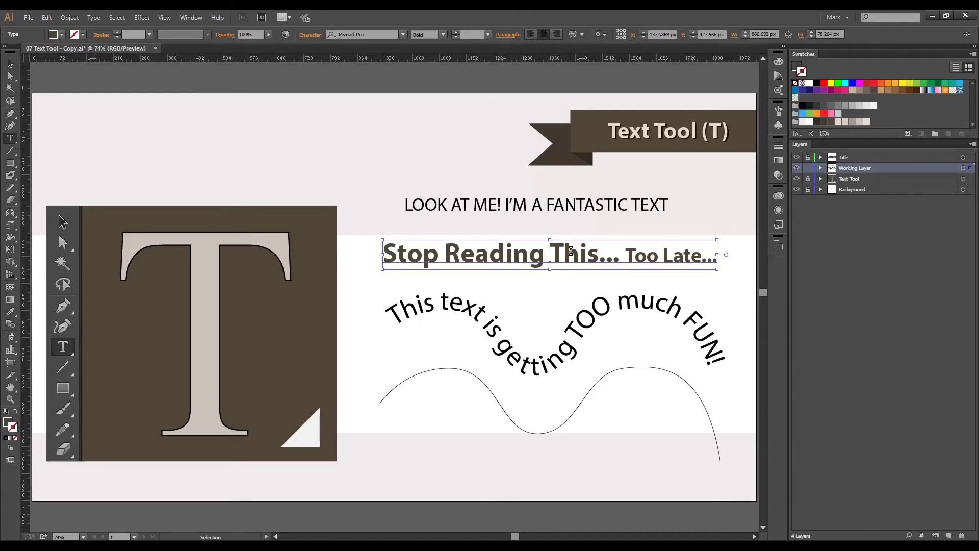
pyautogui.click(62, 35)
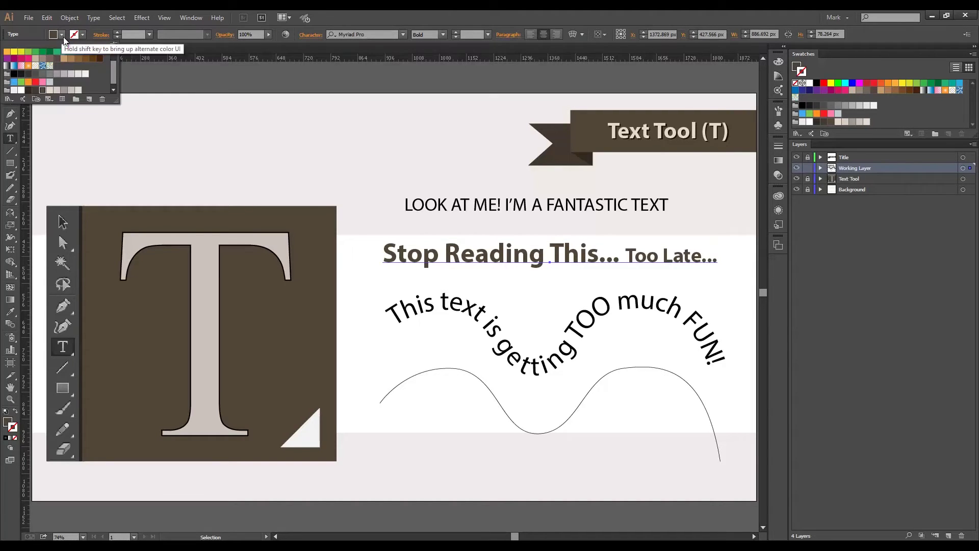
pyautogui.click(21, 89)
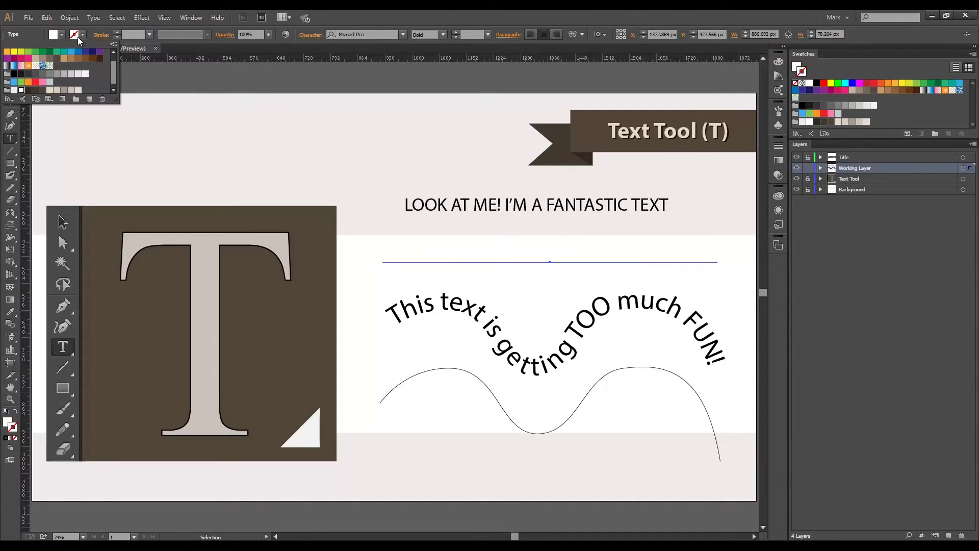
# Step: Give the "Stop Reading This... Too Late..." text a black 3 pt stroke and deselect it
pyautogui.scroll(2, 53, 57)
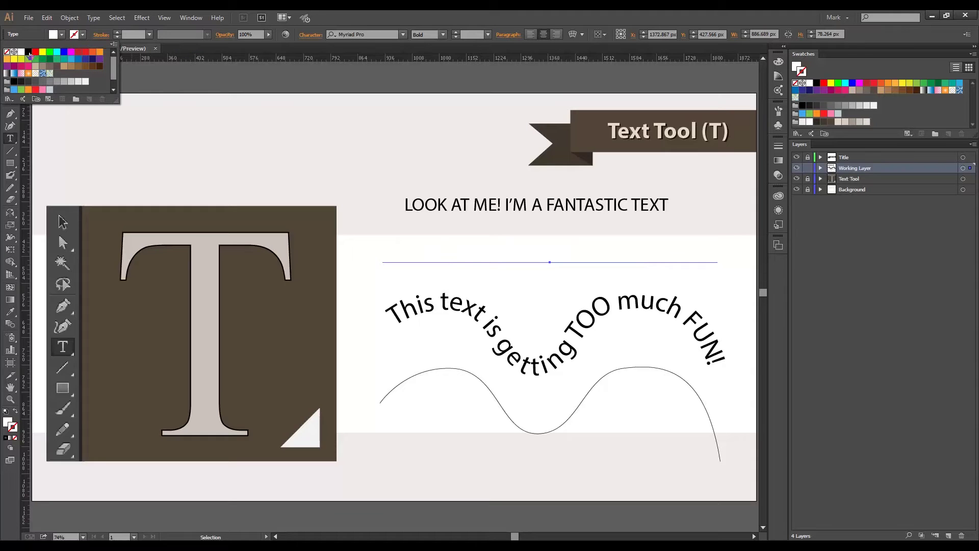
pyautogui.keyDown('shift'); pyautogui.click(28, 52); pyautogui.keyUp('shift')
pyautogui.click(149, 35)
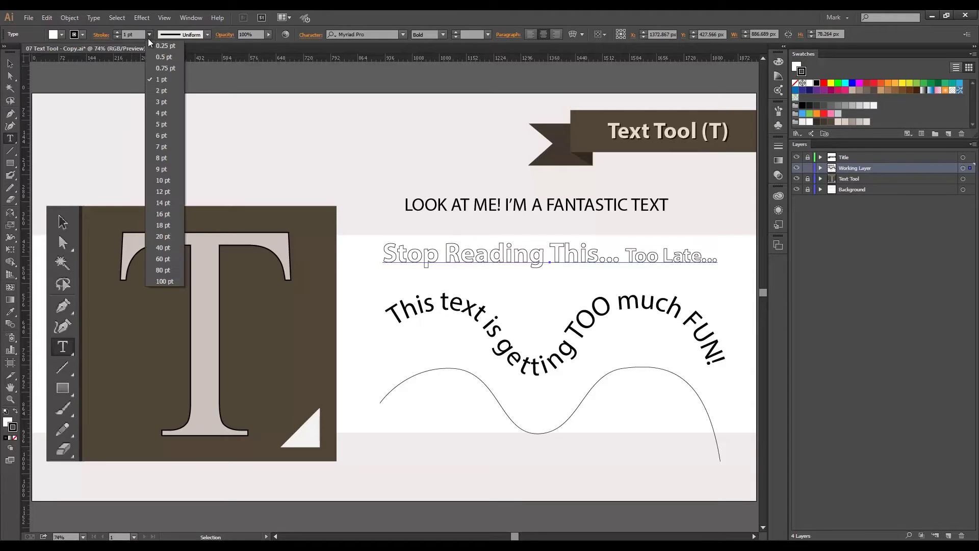
pyautogui.click(163, 101)
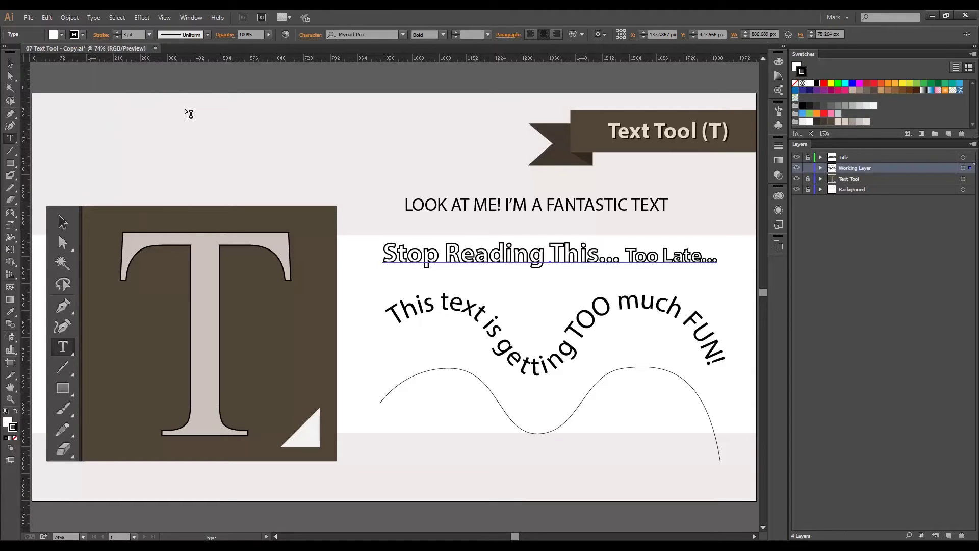
pyautogui.keyDown('ctrl'); pyautogui.click(381, 220); pyautogui.keyUp('ctrl')
# Step: Delete the existing wavy path beneath the "This text is getting TOO much FUN!" text
pyautogui.moveTo(372, 190); pyautogui.dragTo(756, 340)
pyautogui.press('space')
pyautogui.moveTo(371, 322); pyautogui.dragTo(404, 317)
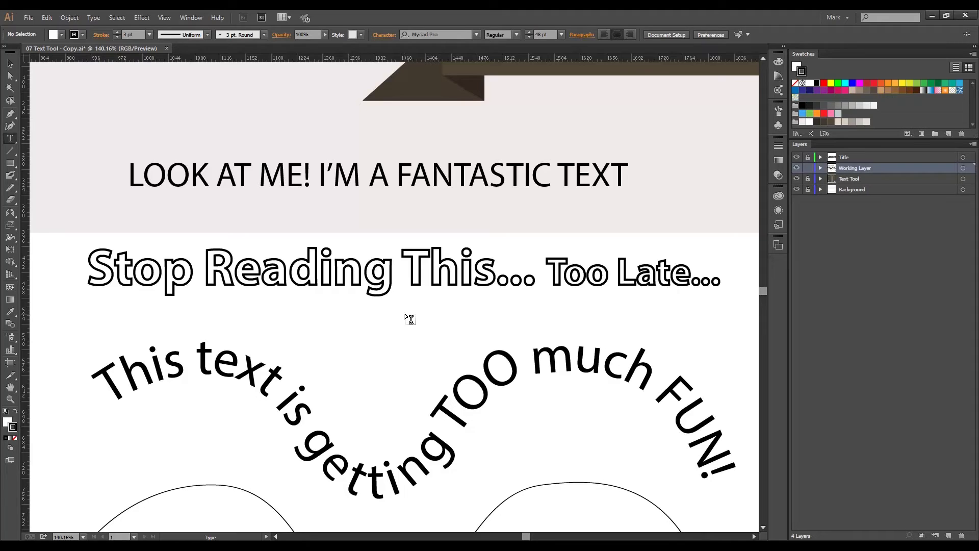
pyautogui.scroll(-5, 401, 278)
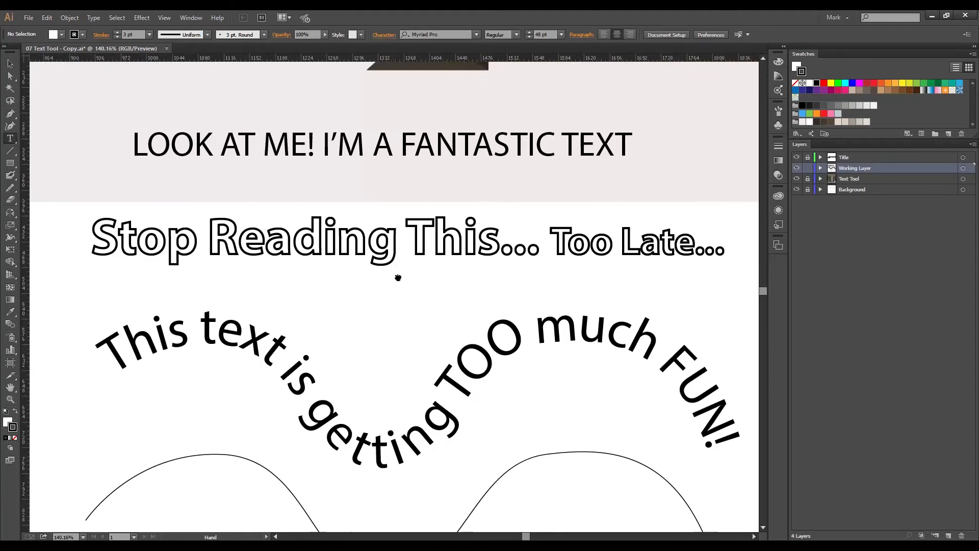
pyautogui.keyDown('ctrl'); pyautogui.click(279, 371); pyautogui.keyUp('ctrl')
pyautogui.keyDown('ctrl'); pyautogui.click(279, 374); pyautogui.keyUp('ctrl')
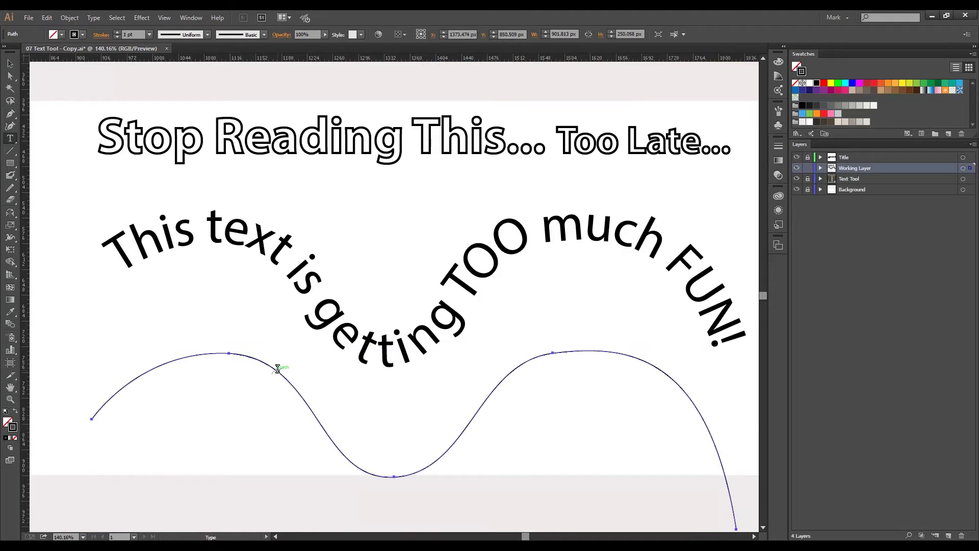
pyautogui.hotkey('ctrl', 'shift', 'a')
pyautogui.hotkey('ctrl', 'alt', 'space')
pyautogui.keyDown('ctrl'); pyautogui.keyDown('alt'); pyautogui.click(355, 419); pyautogui.keyUp('alt'); pyautogui.keyUp('ctrl')
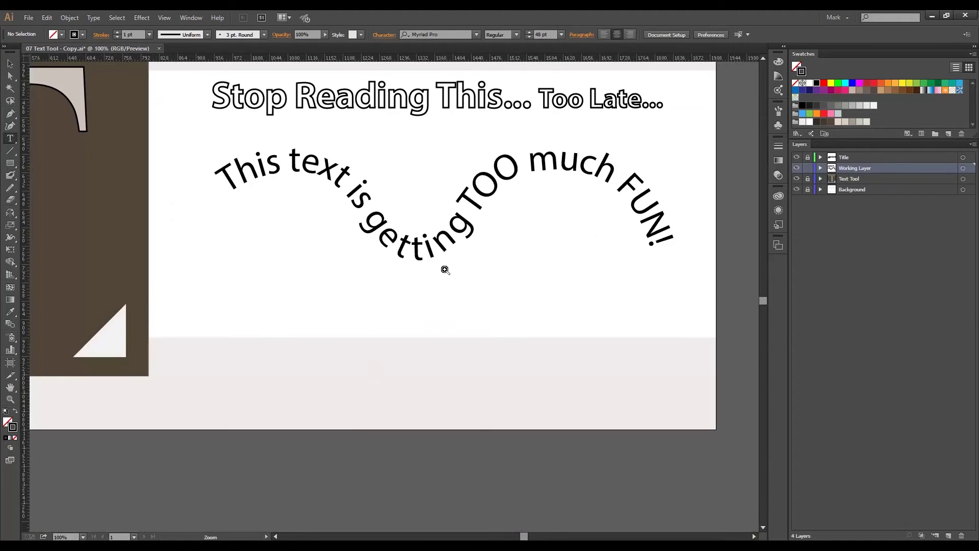
pyautogui.moveTo(437, 245); pyautogui.dragTo(382, 371)
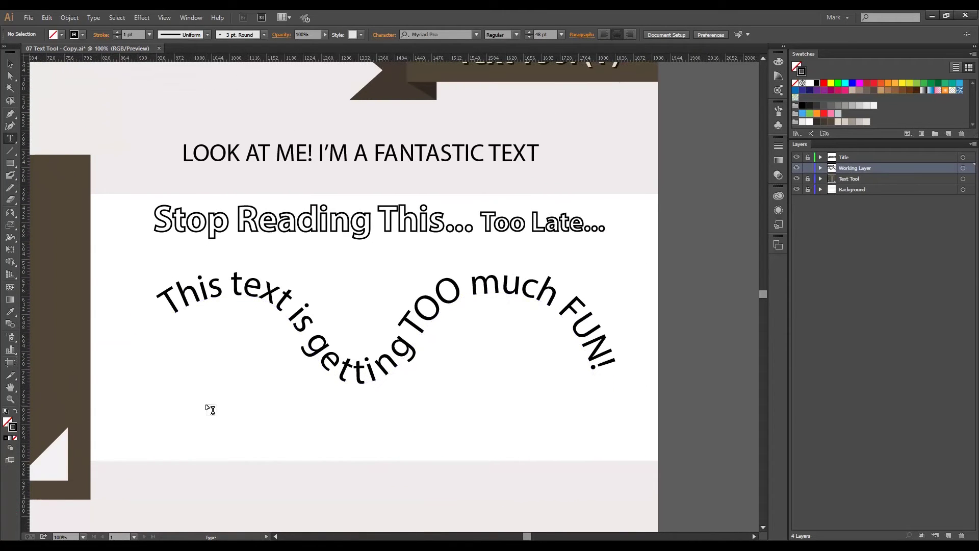
# Step: Draw an open wavy path about 958 px wide and 654 px high with the Pen tool, ending in a nearly vertical straight segment
pyautogui.press('p')
pyautogui.click(158, 432)
pyautogui.moveTo(290, 414); pyautogui.dragTo(304, 437)
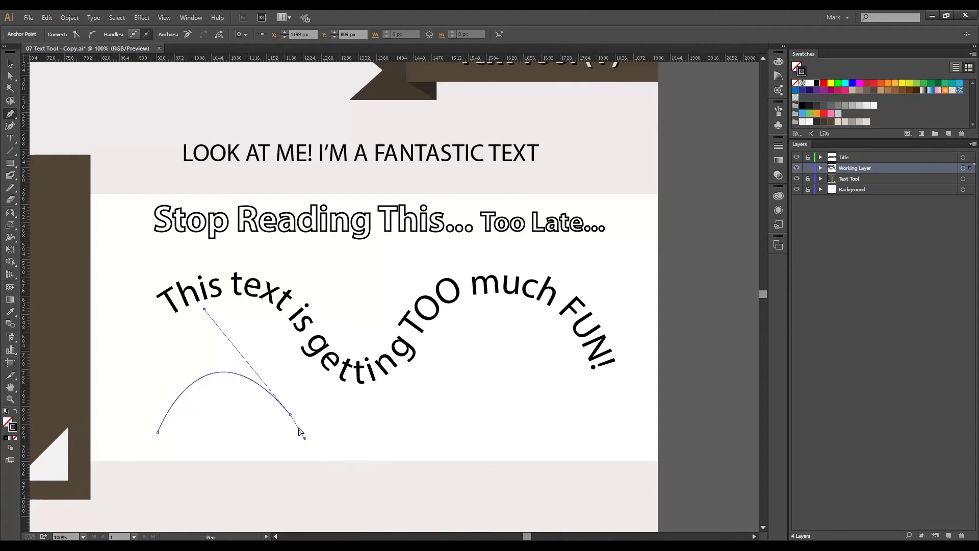
pyautogui.moveTo(430, 414); pyautogui.dragTo(444, 377)
pyautogui.moveTo(576, 427); pyautogui.dragTo(631, 524)
pyautogui.click(638, 404)
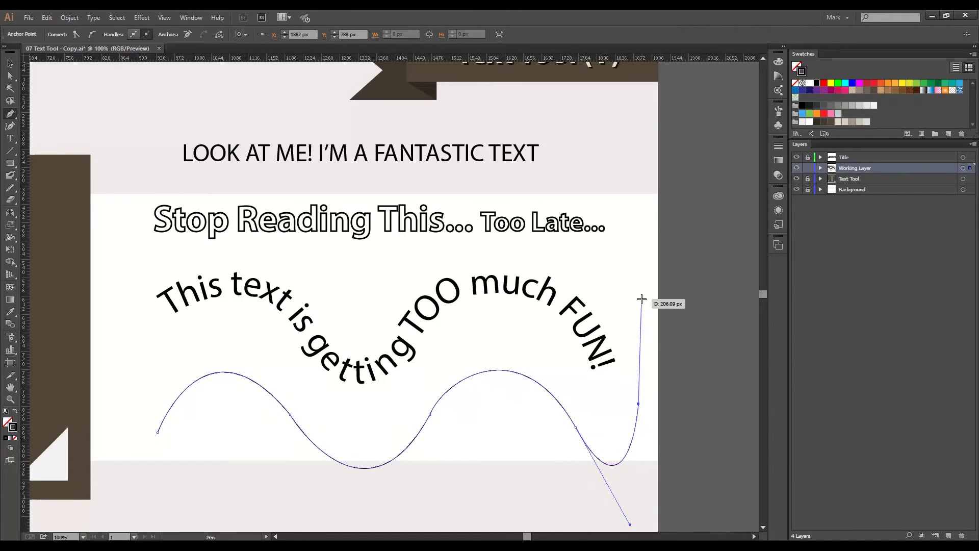
pyautogui.click(646, 135)
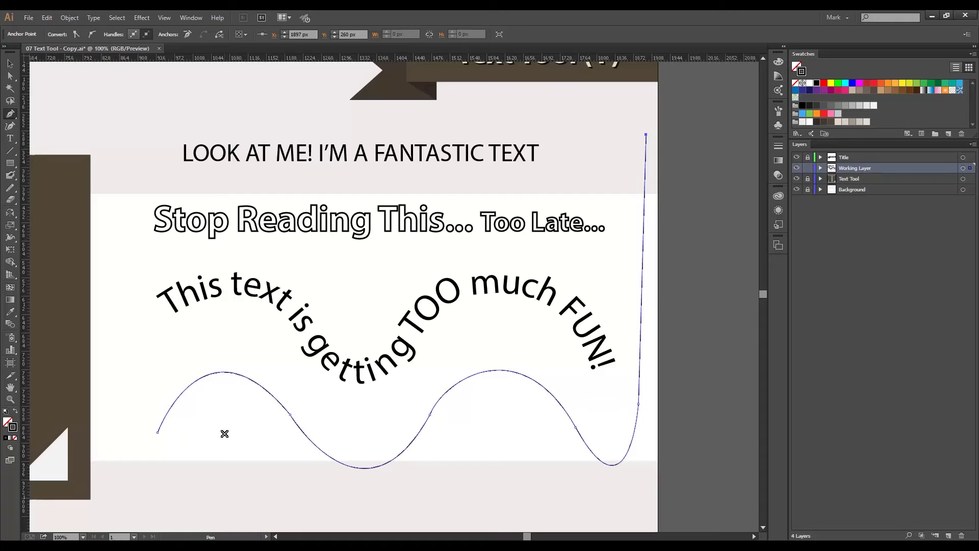
# Step: Place type on the new wavy path, starting just past its first crest, reading "This path is too crazy for me"
pyautogui.press('t')
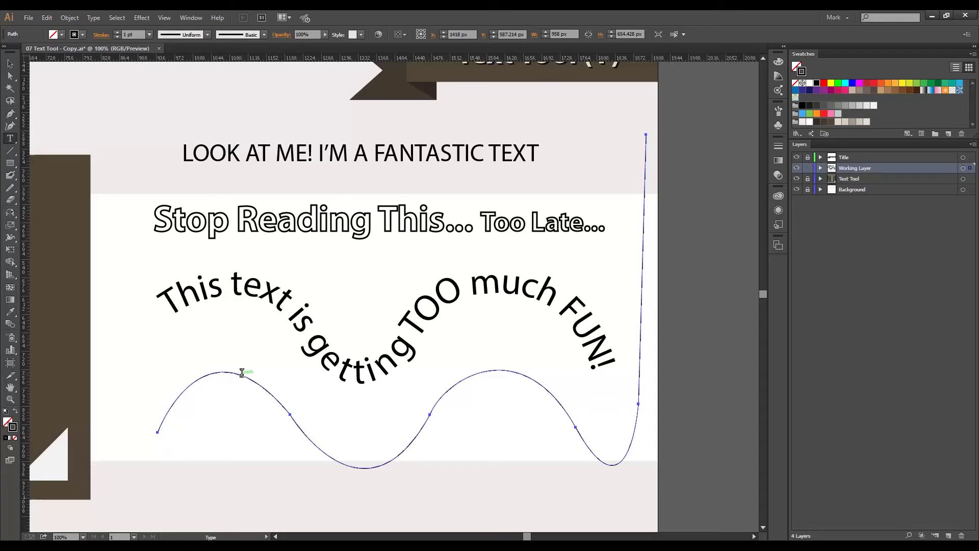
pyautogui.click(242, 372)
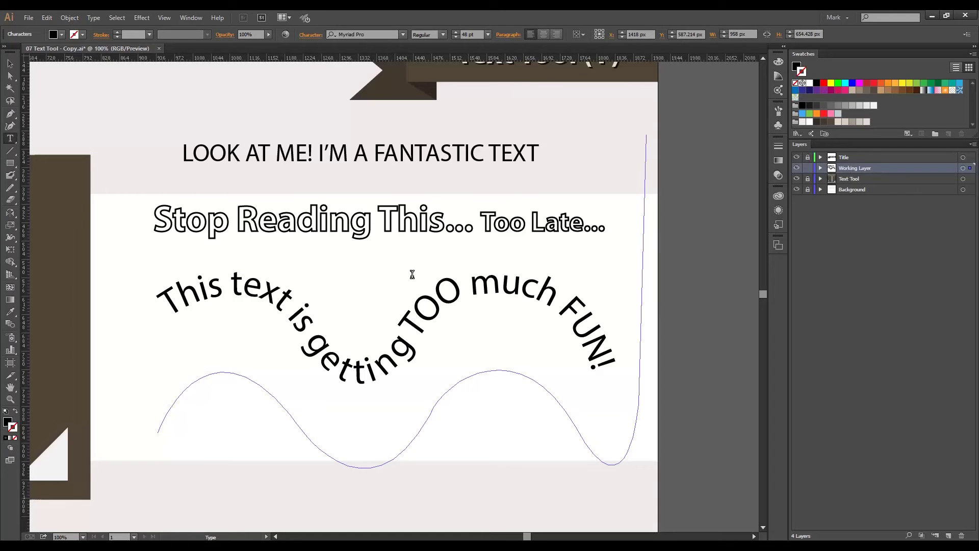
pyautogui.write('This text')
pyautogui.press('BackSpace')
pyautogui.press('BackSpace')
pyautogui.press('BackSpace')
pyautogui.press('BackSpace')
pyautogui.press('BackSpace')
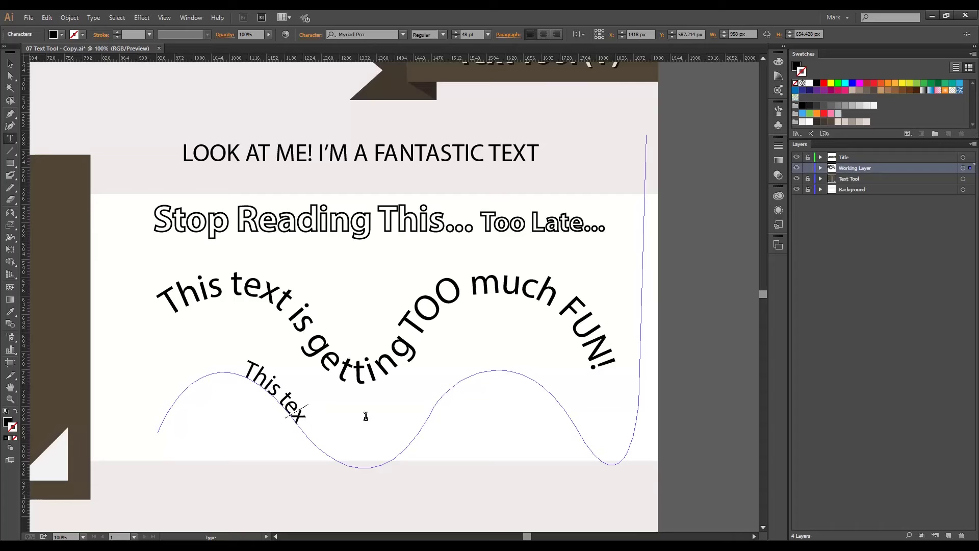
pyautogui.write('path is t')
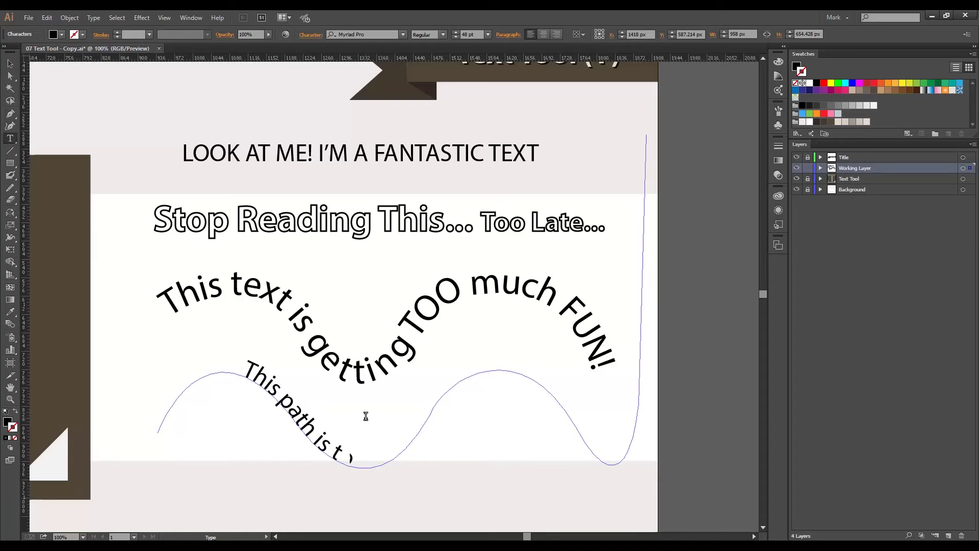
pyautogui.write('oo crazy for me')
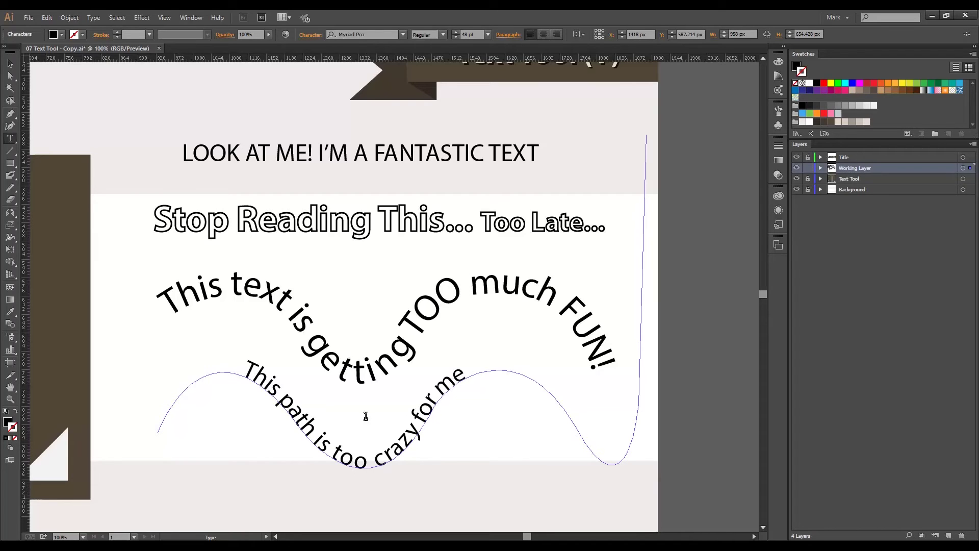
# Step: Continue the path text with ". My mom doesn't allow me to go too wild", finish editing and deselect it
pyautogui.write('. My mom')
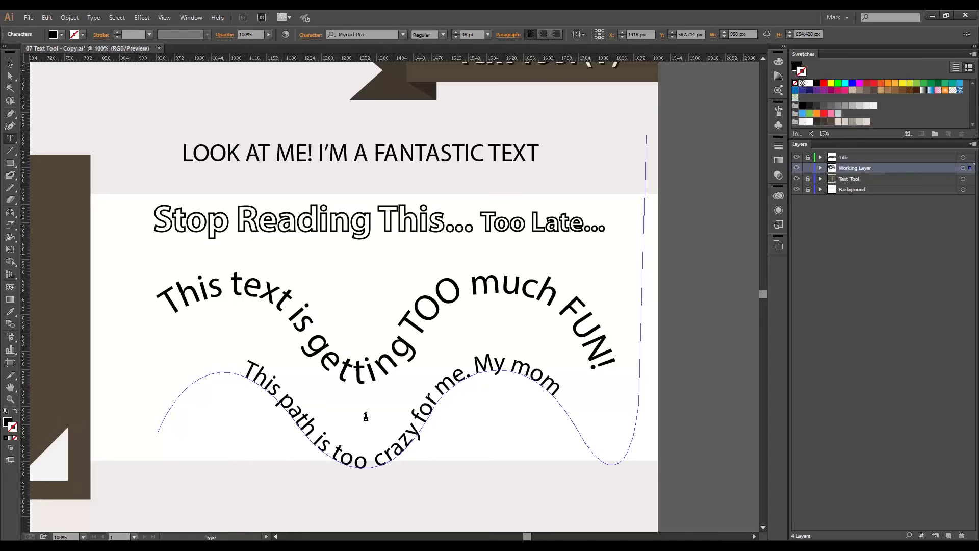
pyautogui.write(" doesn't all")
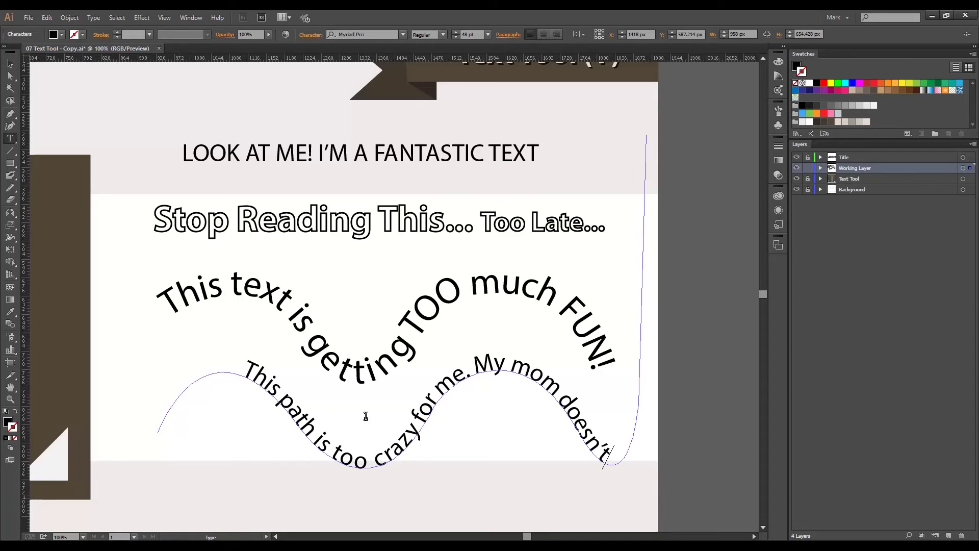
pyautogui.write('ow me to go')
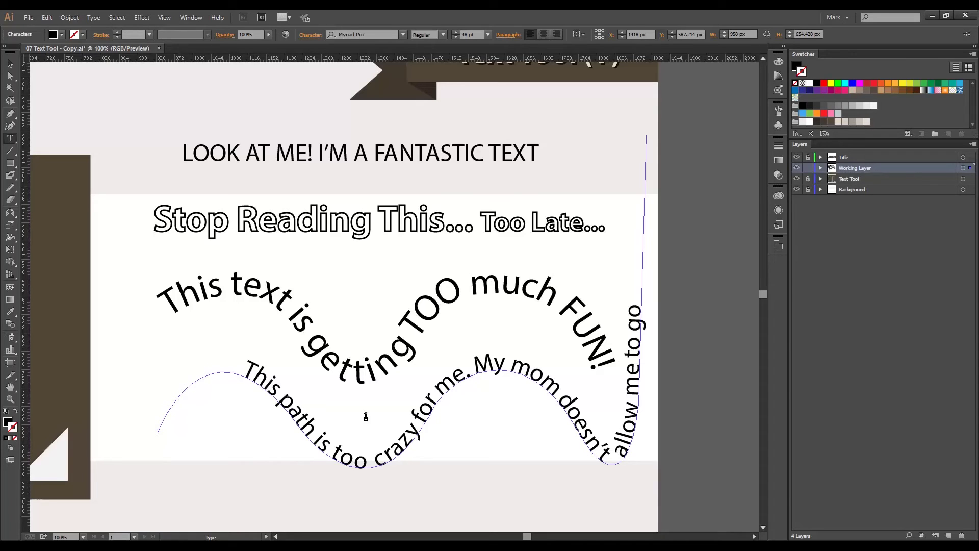
pyautogui.write(' too wild')
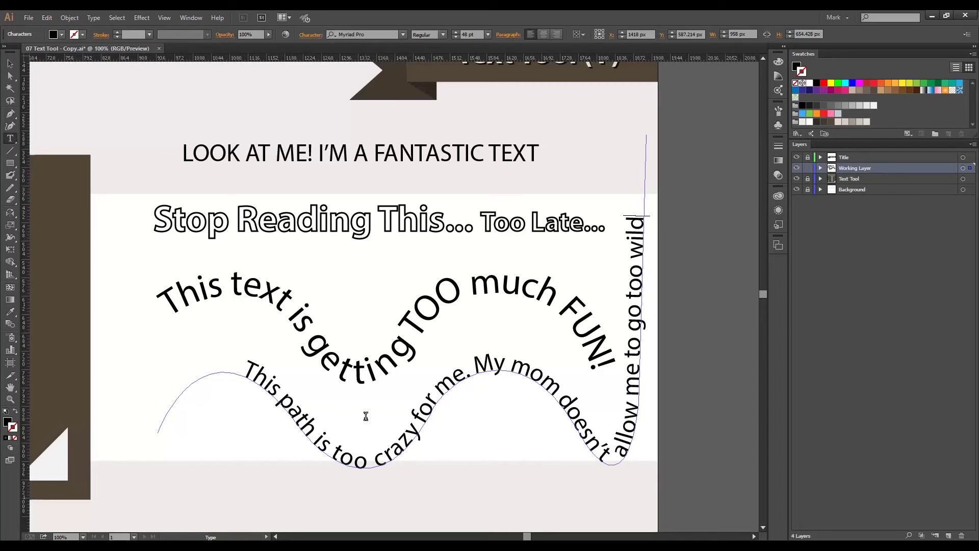
pyautogui.press('Escape')
pyautogui.click(336, 496)
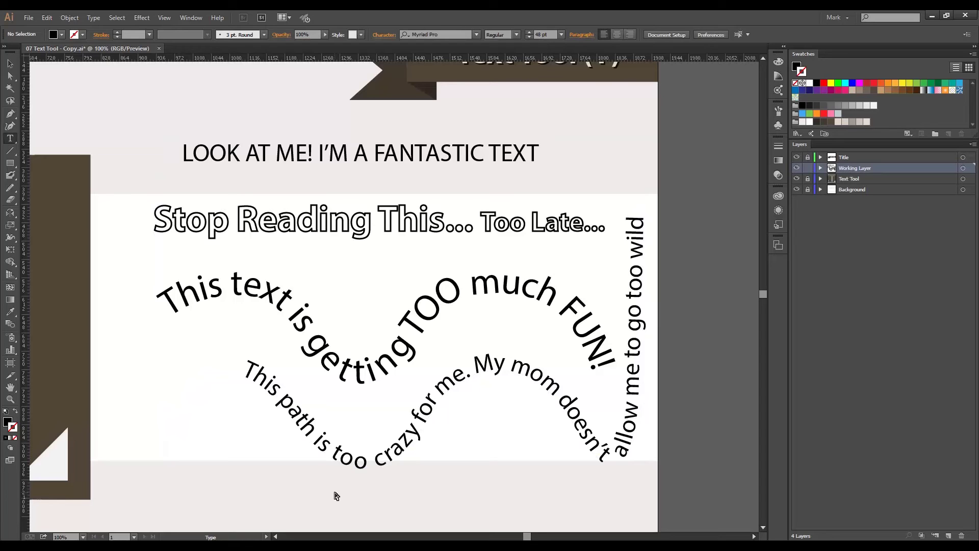
# Step: Select the "This path is too crazy for me" path text and shift its starting point farther along the first downslope
pyautogui.press('a')
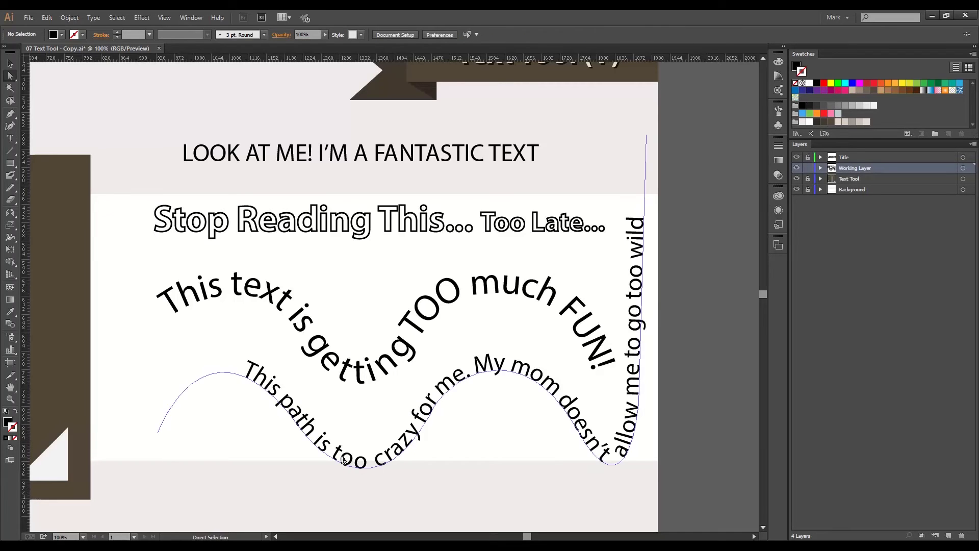
pyautogui.click(341, 464)
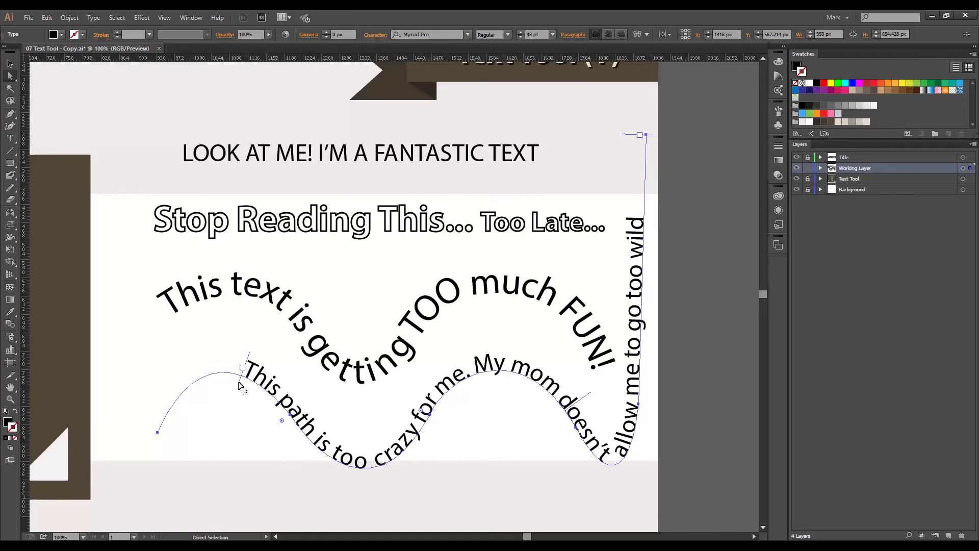
pyautogui.moveTo(240, 386); pyautogui.dragTo(261, 411)
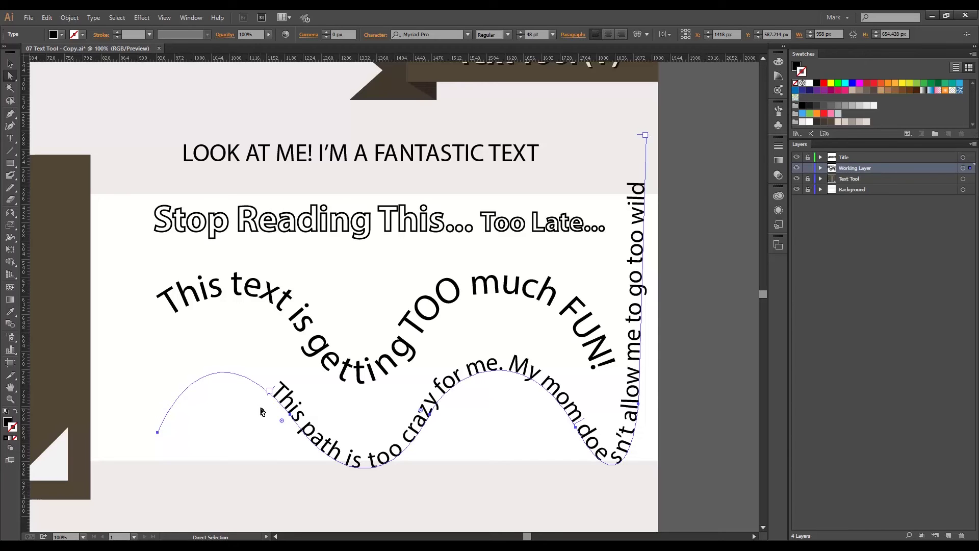
# Step: Fill the path text with light gray (R=204 G=204 B=204) and flip it to the opposite side of its path
pyautogui.click(62, 34)
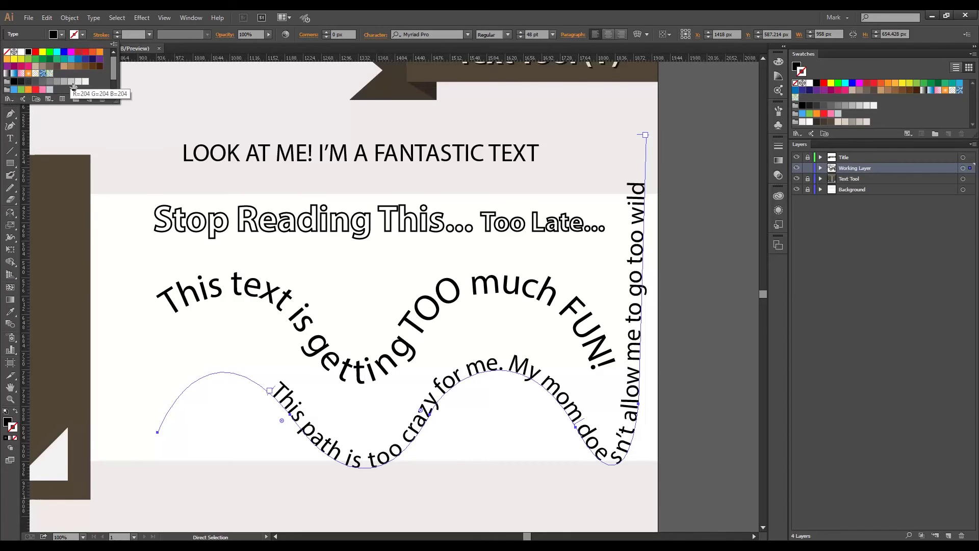
pyautogui.click(72, 82)
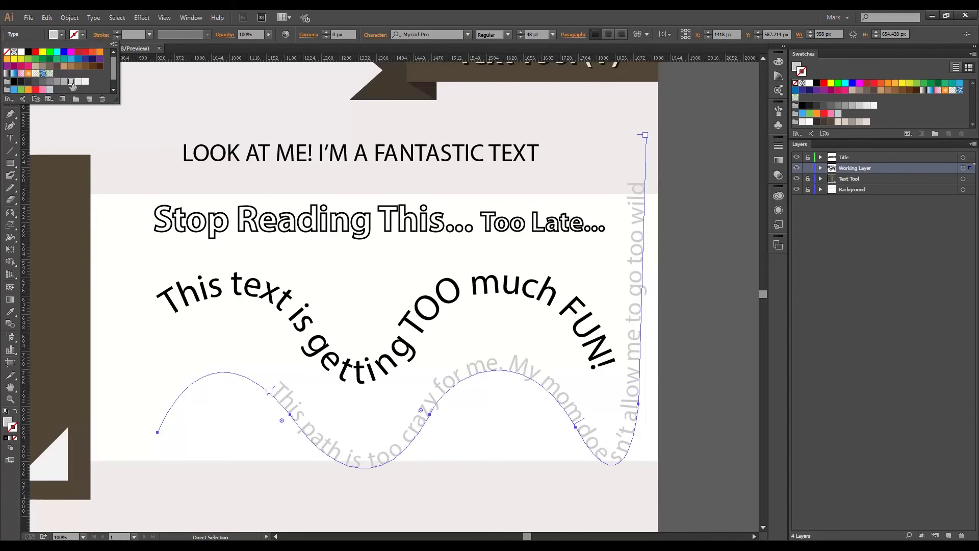
pyautogui.click(247, 418)
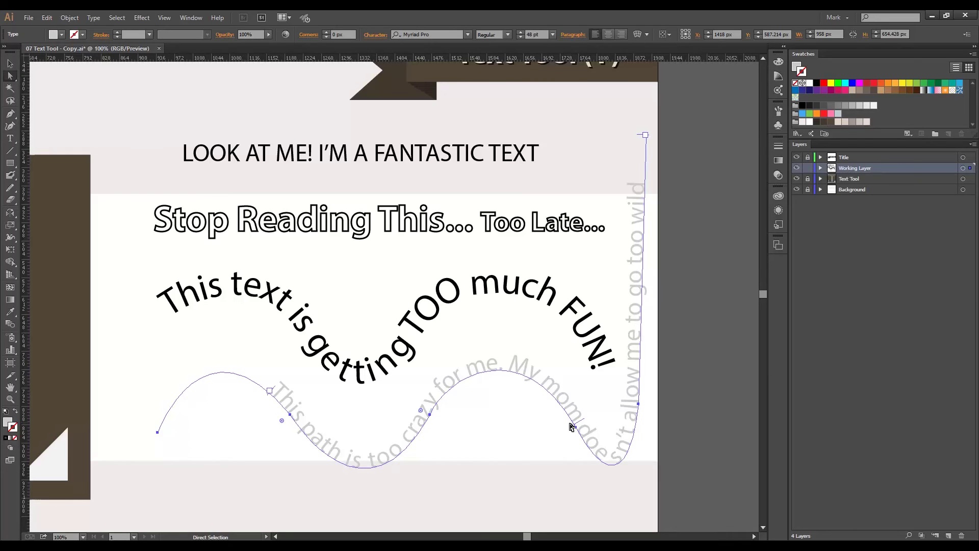
pyautogui.moveTo(572, 426); pyautogui.dragTo(451, 395)
pyautogui.click(443, 408)
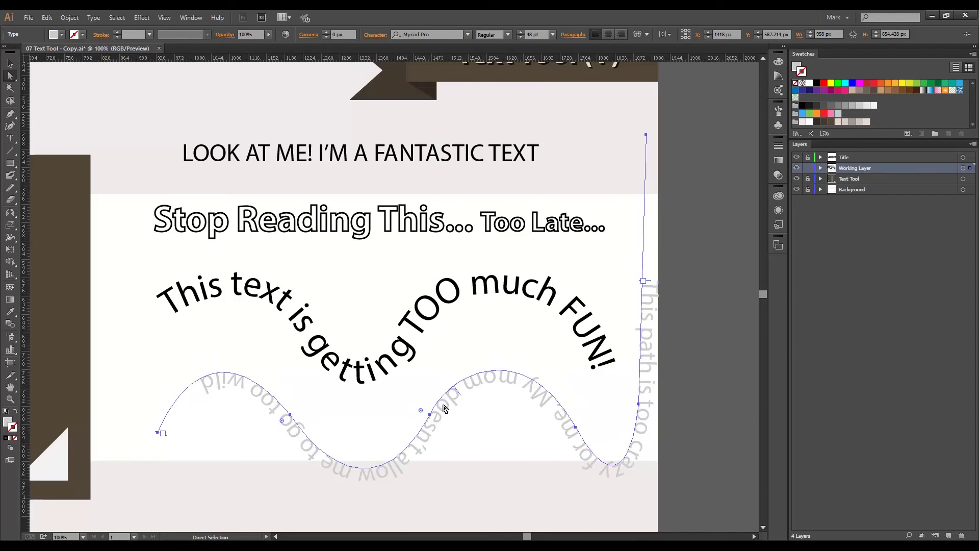
# Step: Set the path text's fill to black and flip it back to the upper side of its path
pyautogui.click(63, 35)
pyautogui.click(28, 52)
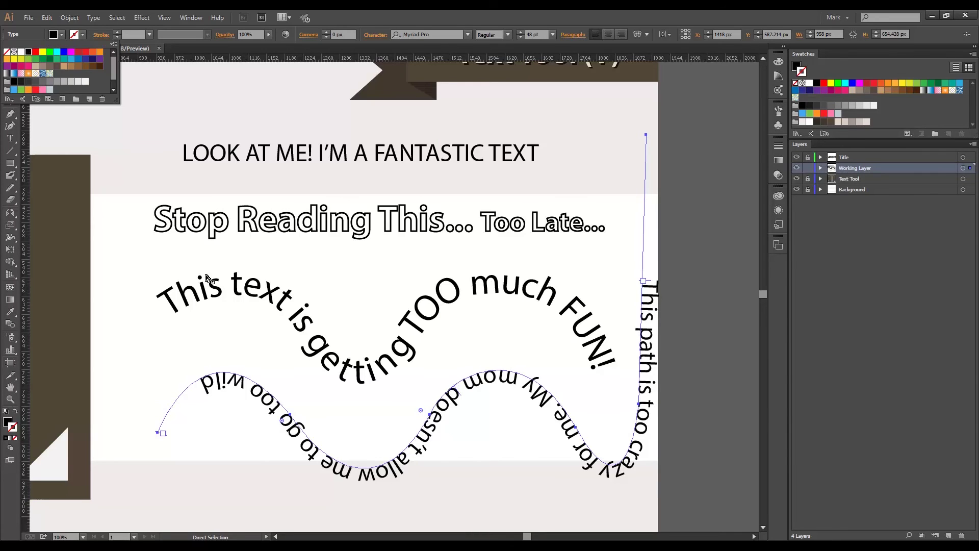
pyautogui.click(456, 432)
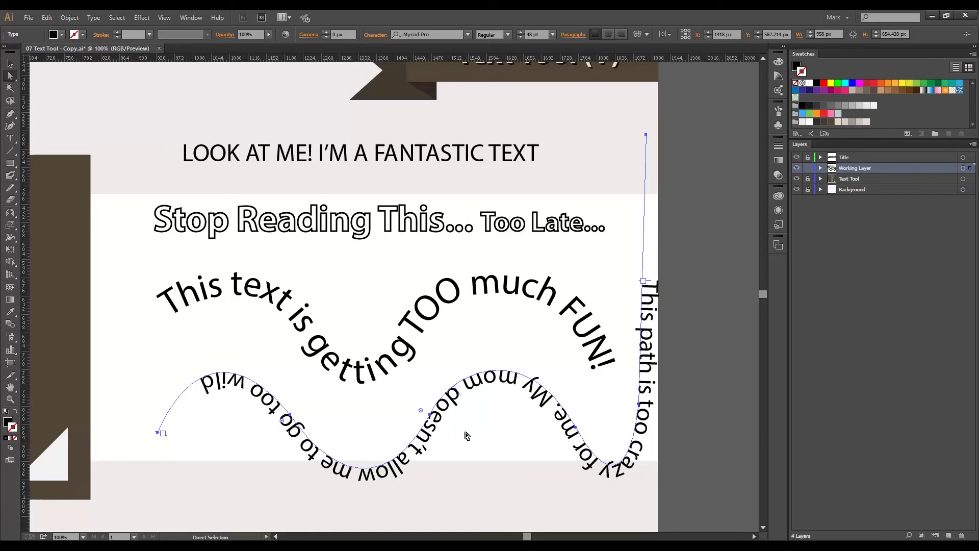
pyautogui.moveTo(457, 394); pyautogui.dragTo(613, 364)
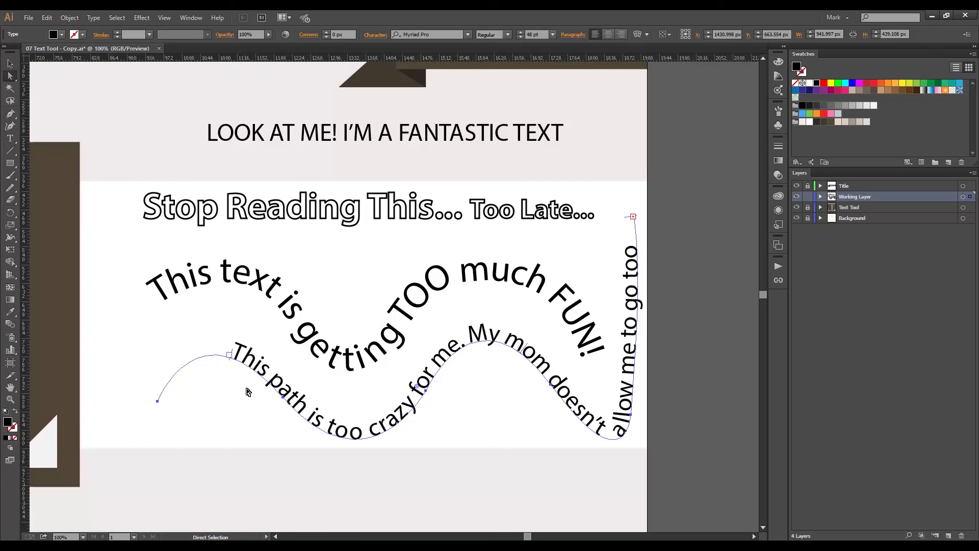
# Step: Flatten the waves of the text's path by adjusting its anchors and handles, and raise its end anchor to Y 263 px
pyautogui.moveTo(283, 397)
pyautogui.mouseDown()
pyautogui.moveTo(367, 497)
pyautogui.moveTo(391, 447)
pyautogui.mouseUp()
pyautogui.moveTo(450, 378)
pyautogui.mouseDown()
pyautogui.moveTo(438, 388)
pyautogui.moveTo(549, 404)
pyautogui.moveTo(548, 414)
pyautogui.mouseUp()
pyautogui.moveTo(624, 500); pyautogui.dragTo(621, 454)
pyautogui.moveTo(632, 417); pyautogui.dragTo(640, 127)
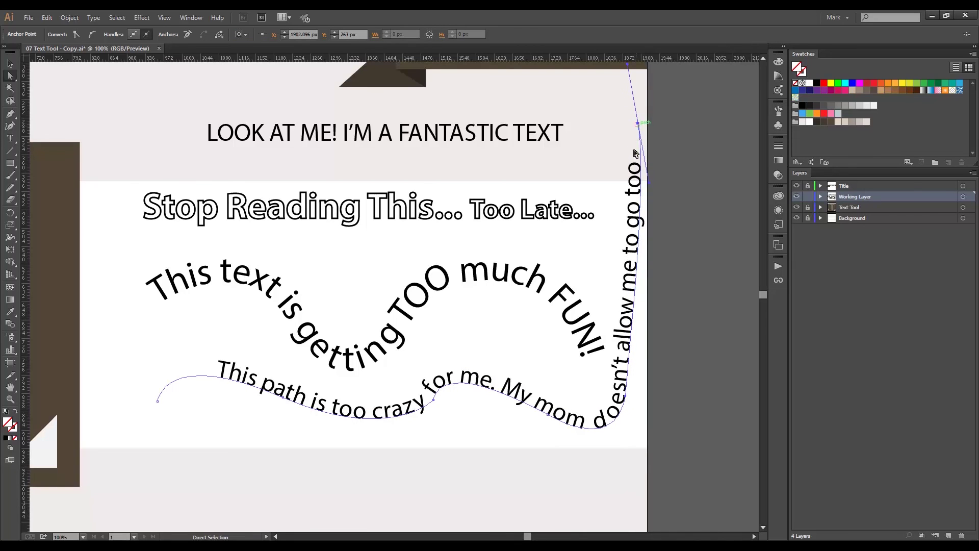
# Step: Lower the anchor at the foot of the vertical segment, lengthen the first downslope's handle to steepen the curve, and deselect the path
pyautogui.moveTo(625, 396); pyautogui.dragTo(624, 444)
pyautogui.click(434, 400)
pyautogui.moveTo(402, 444); pyautogui.dragTo(338, 470)
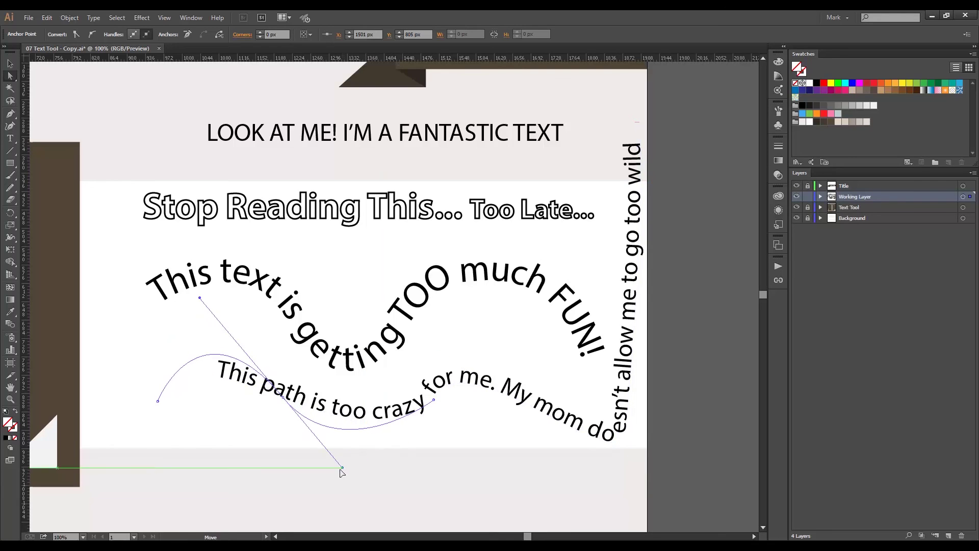
pyautogui.click(450, 441)
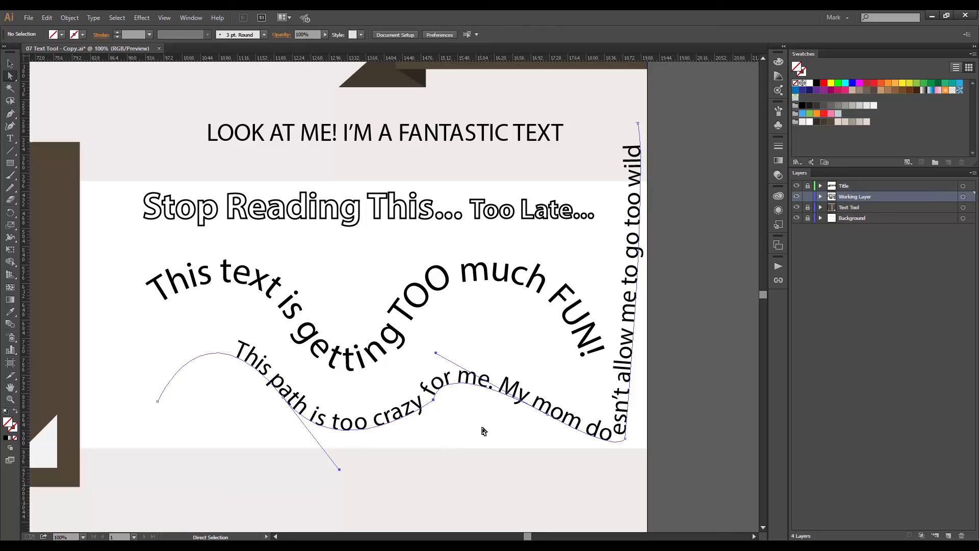